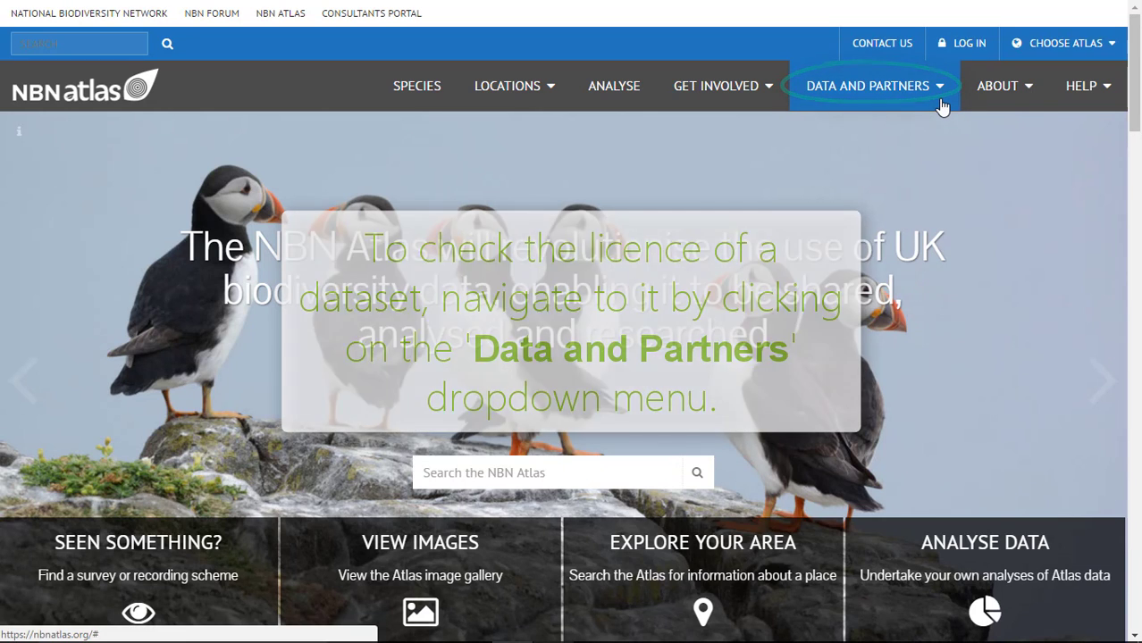
- Go to the Search Atlas datasets page from the Data and Partners menu
left_click(941, 106)
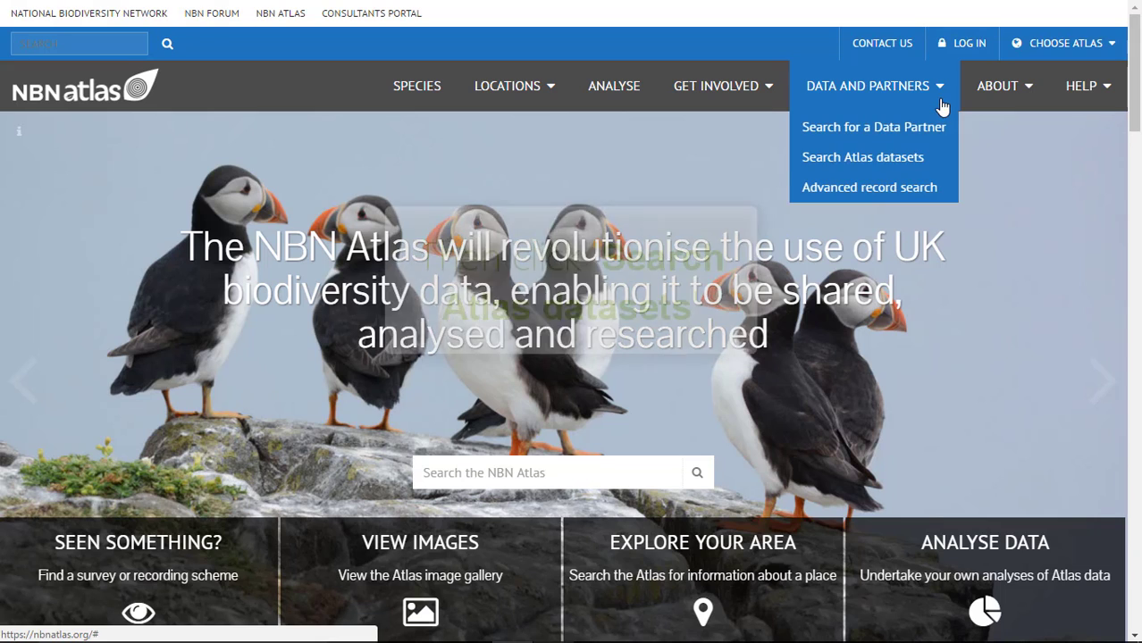
left_click(881, 168)
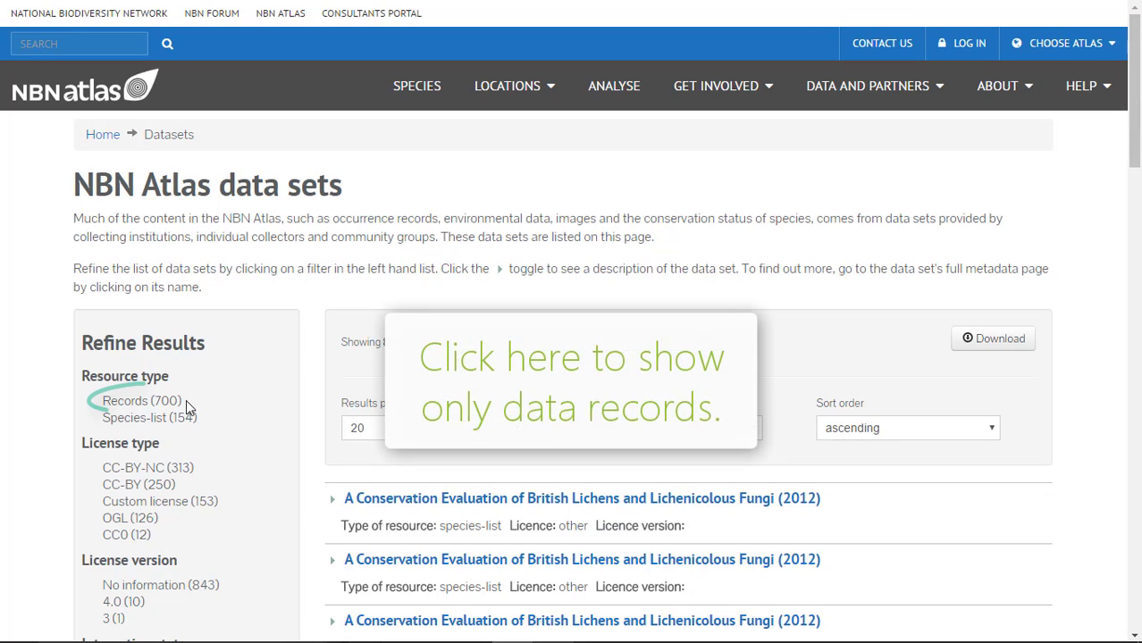
- Filter the dataset list to Records (700) and scroll through their licences
left_click(126, 408)
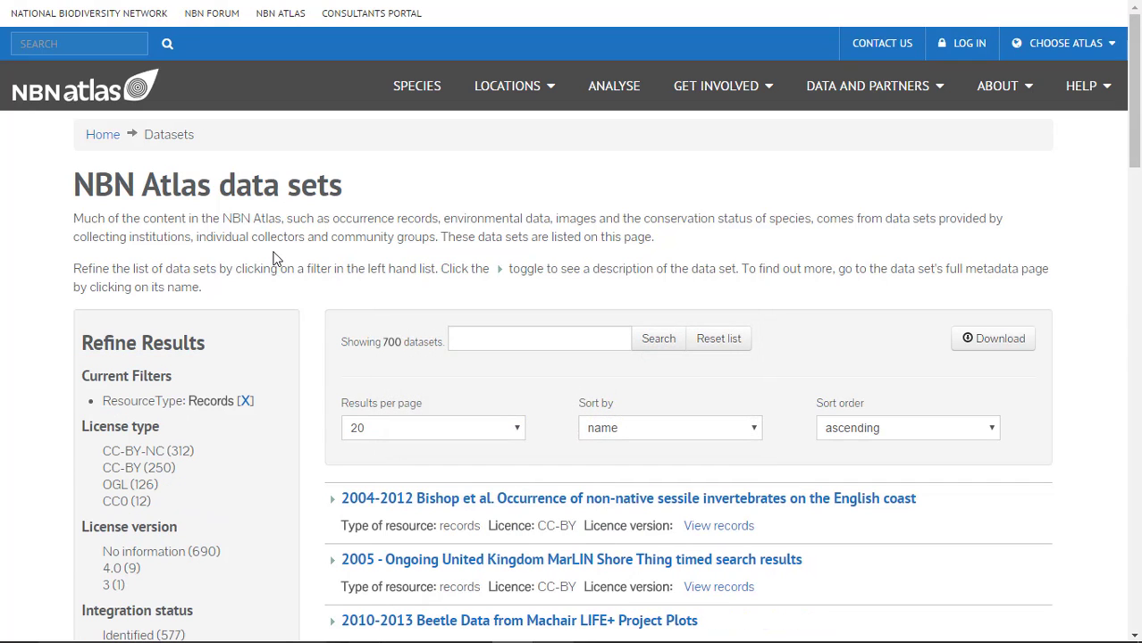
left_click_drag(1139, 119, 1136, 234)
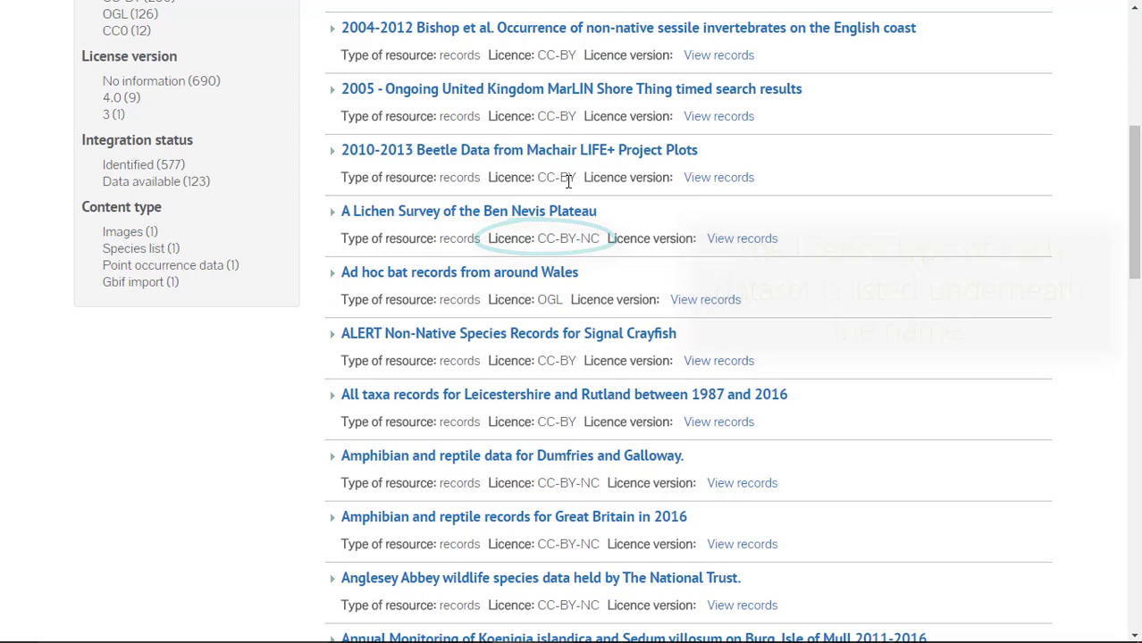
scroll(1139, 215, "up", 3)
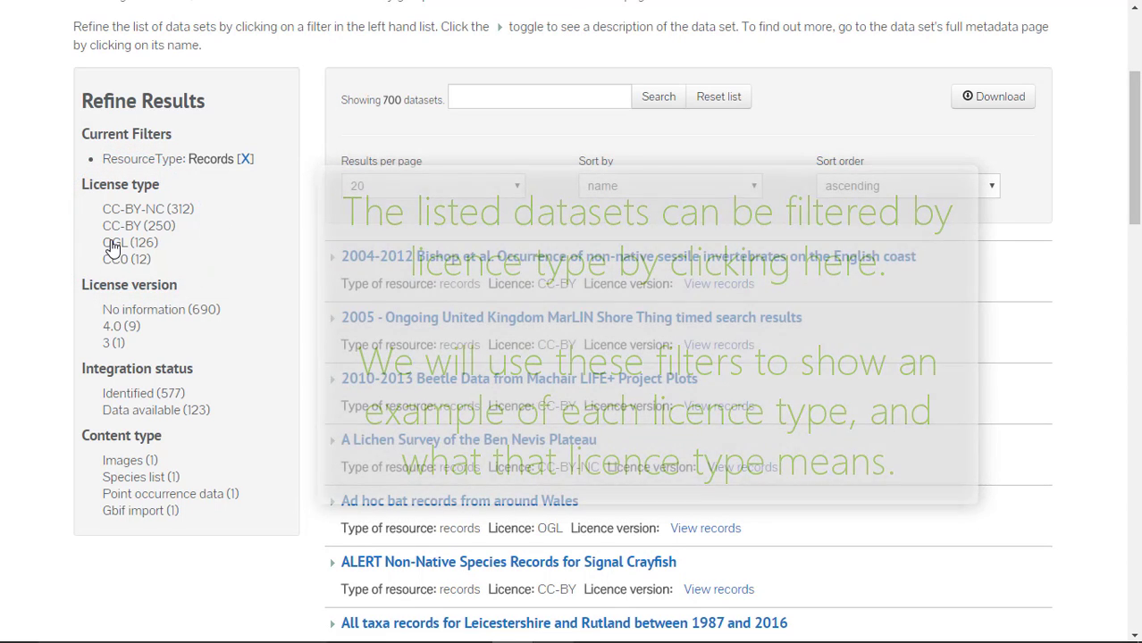
left_click(113, 243)
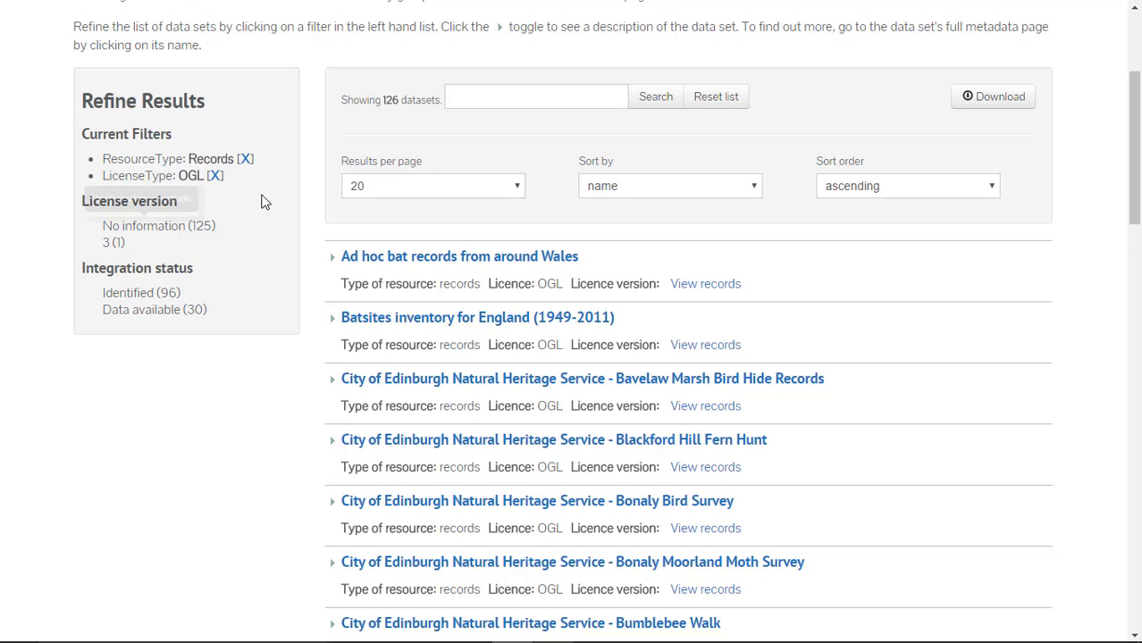
left_click(483, 258)
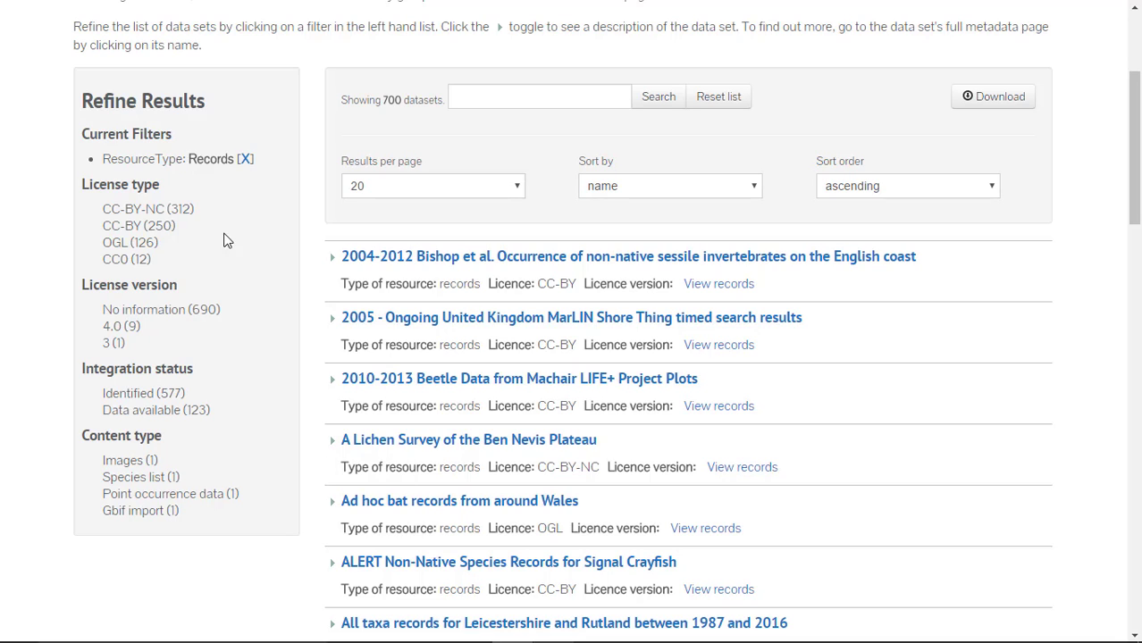
left_click(115, 259)
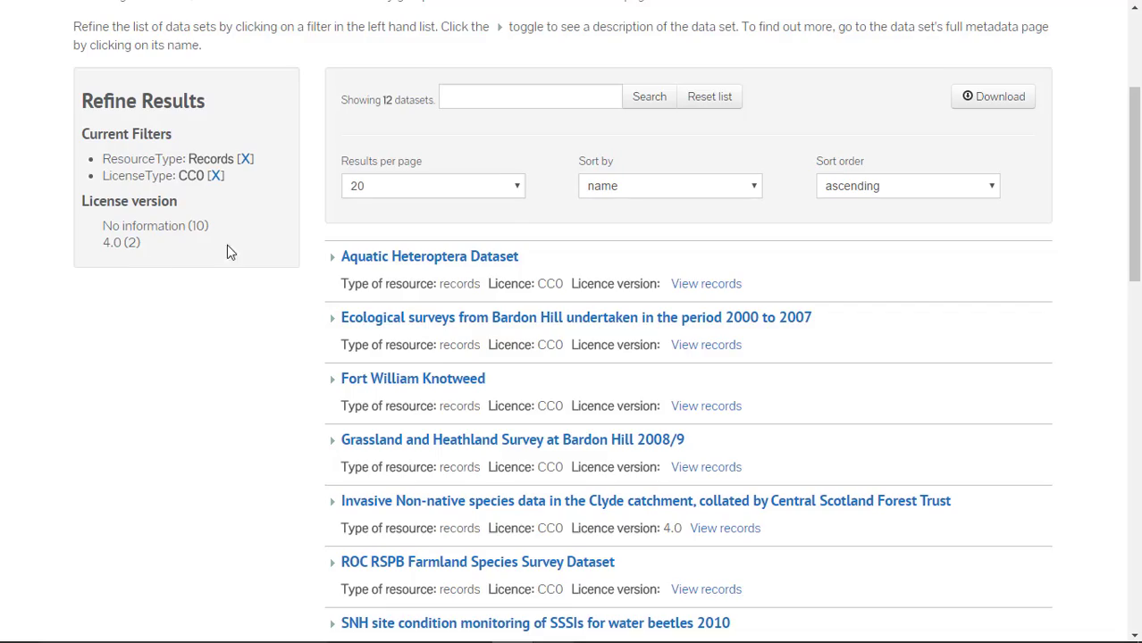
left_click(376, 257)
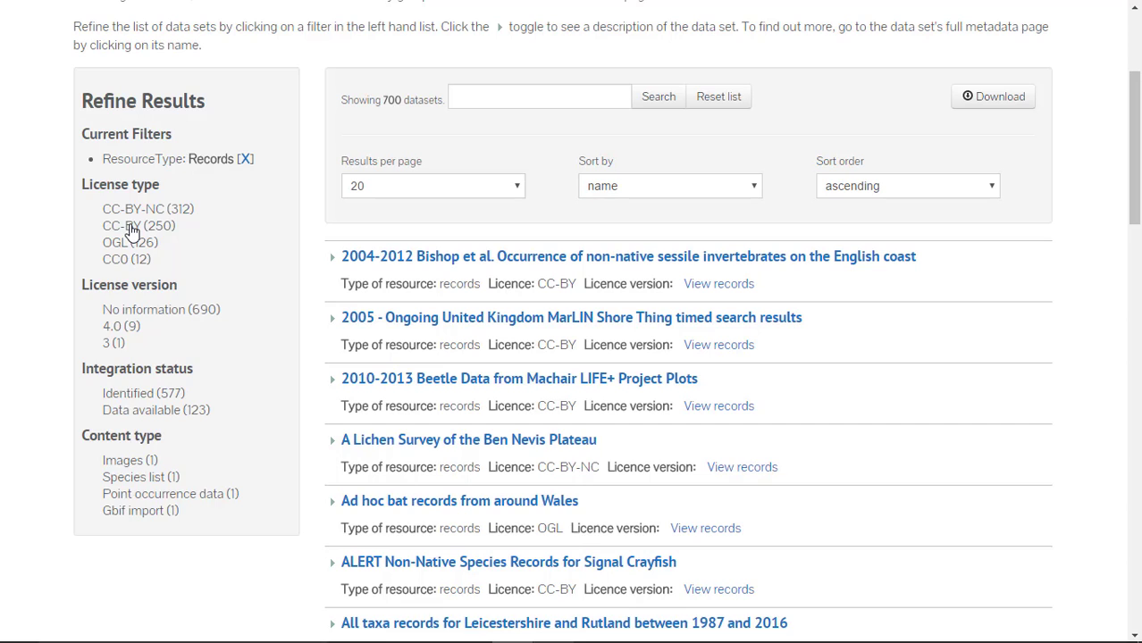
left_click(131, 231)
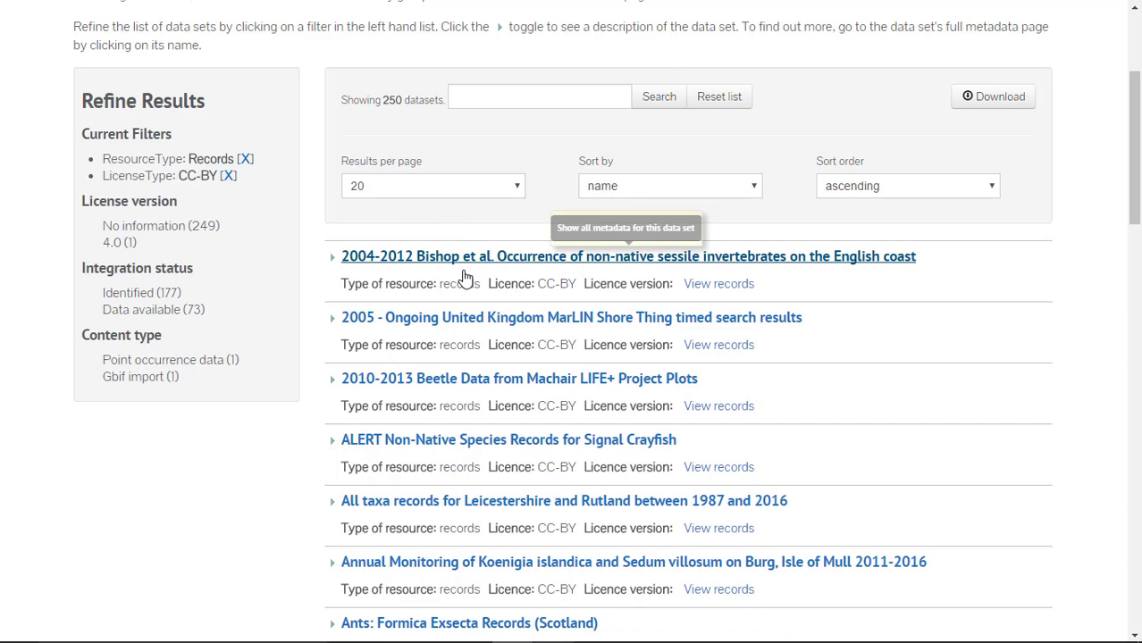
left_click(439, 383)
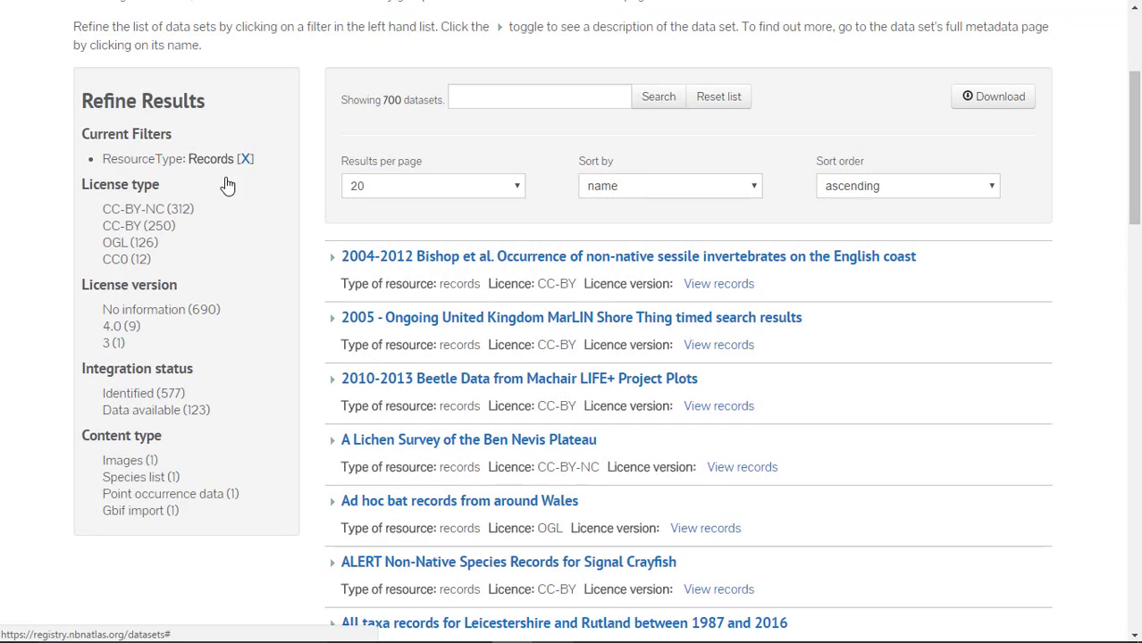
- Filter datasets to CC-BY-NC and open the 2016 amphibian and reptile records dataset
left_click(151, 211)
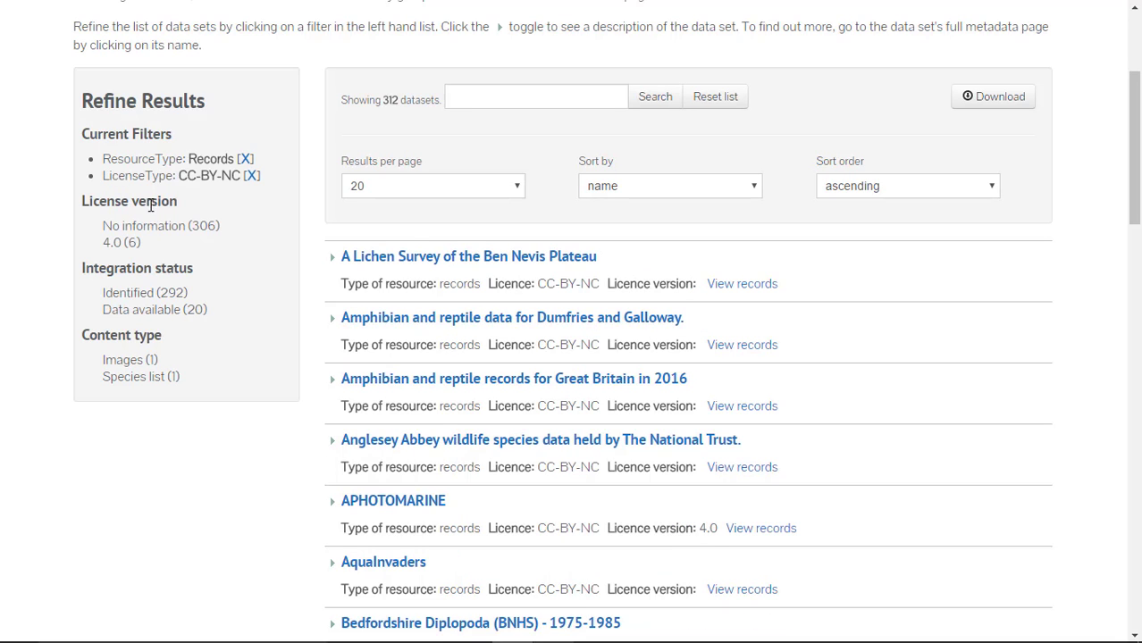
left_click(470, 380)
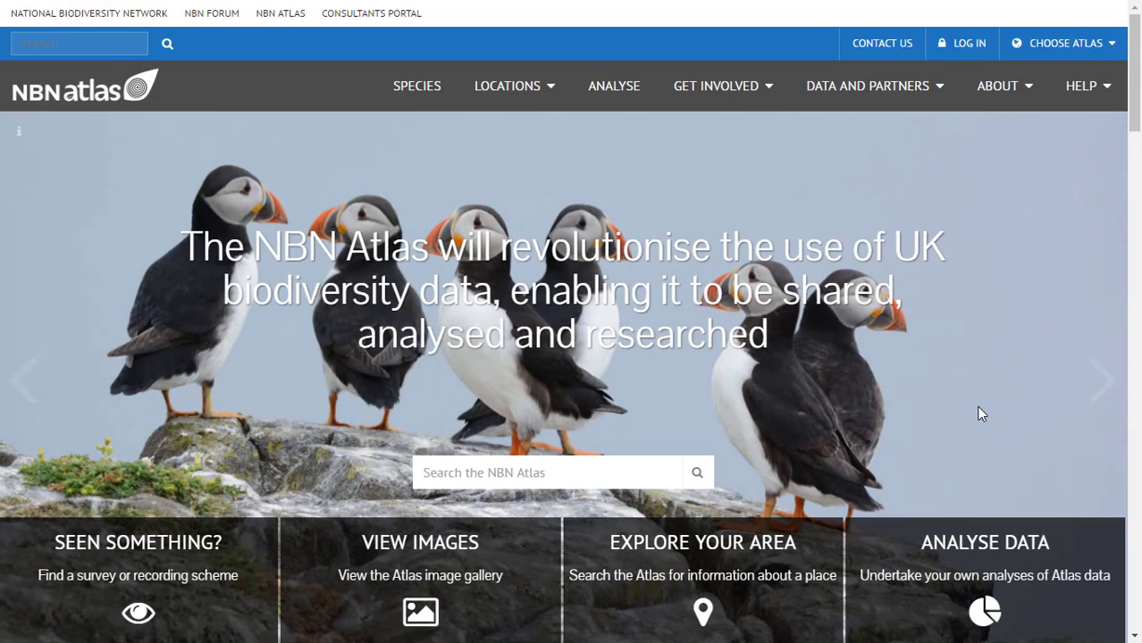
- Search 'vulpes vulpes' and open the red fox's full occurrence records map
left_click(549, 474)
type("vu")
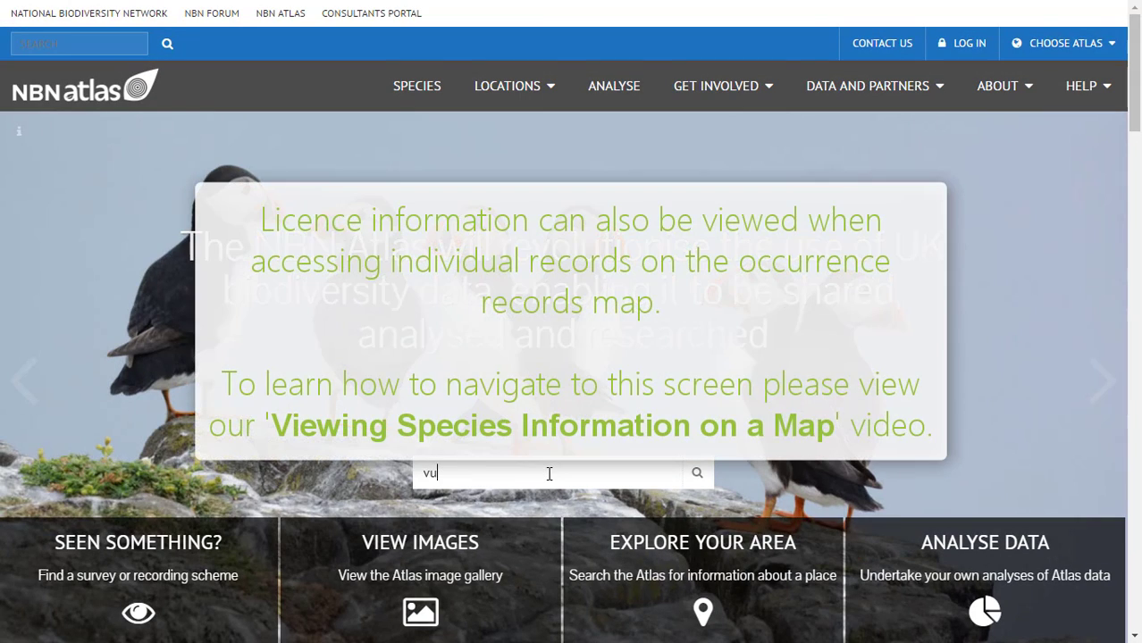
type("lpes vulpes")
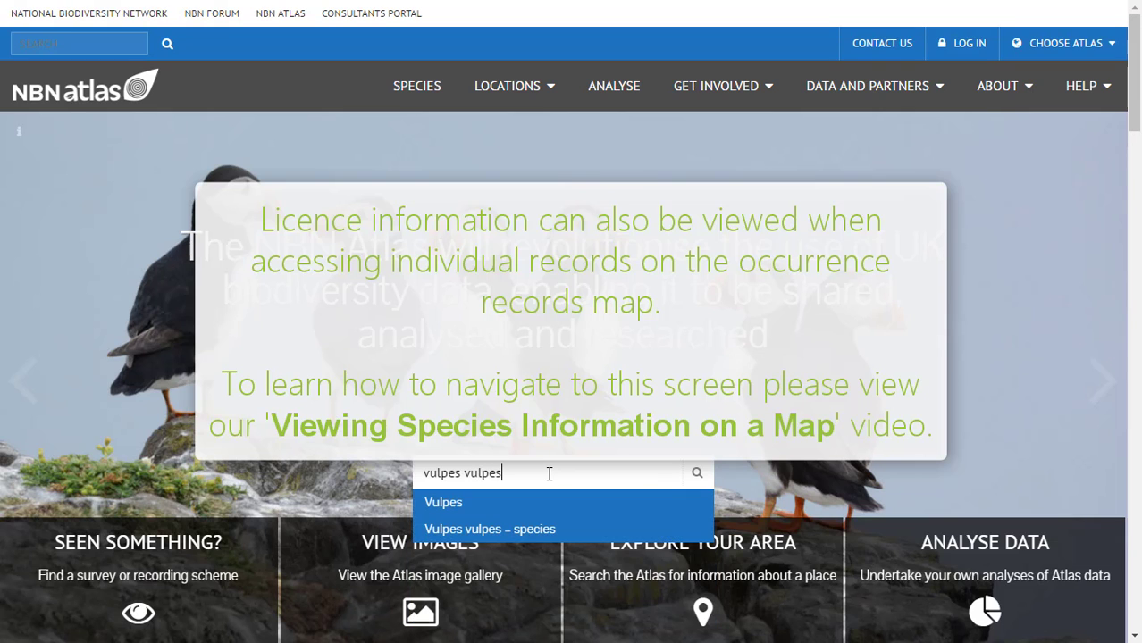
key("Return")
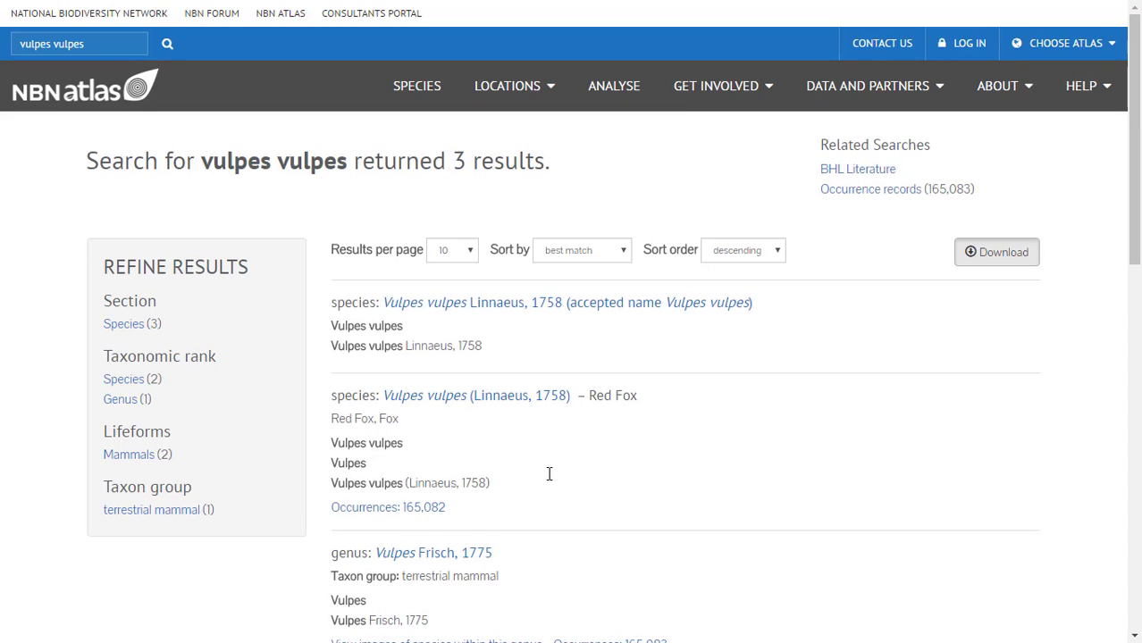
left_click(662, 303)
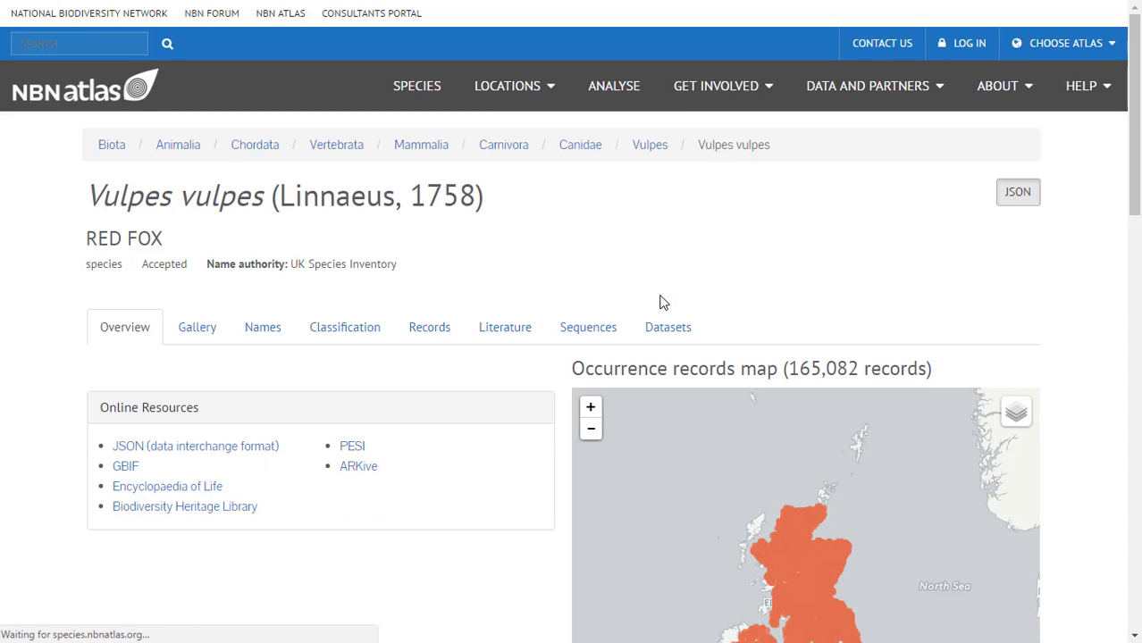
left_click_drag(1136, 183, 1135, 262)
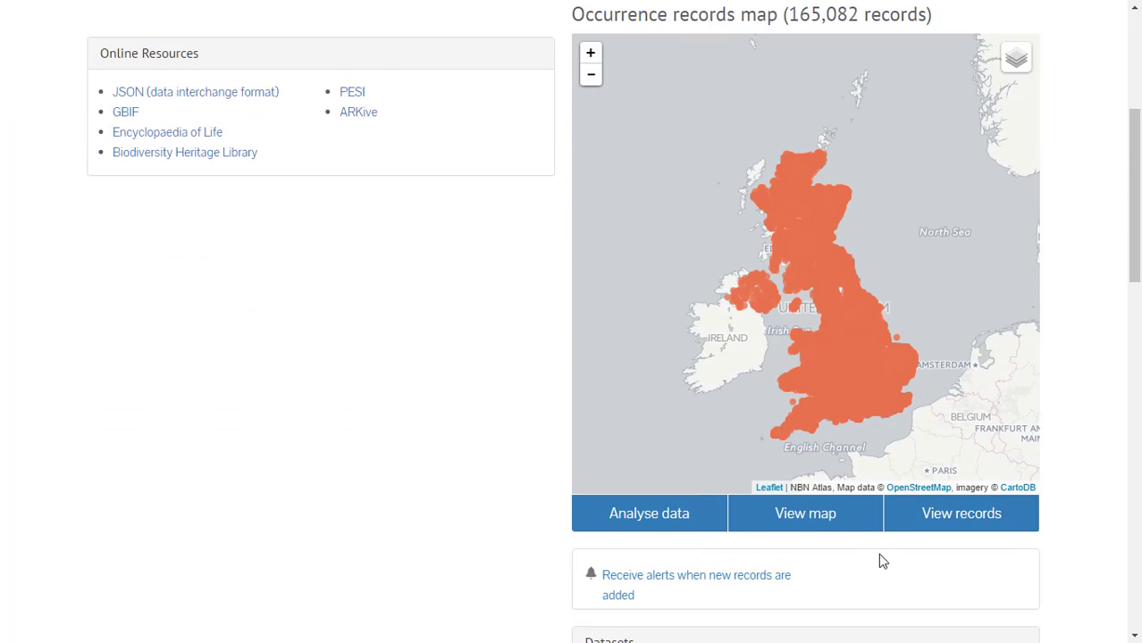
left_click(861, 537)
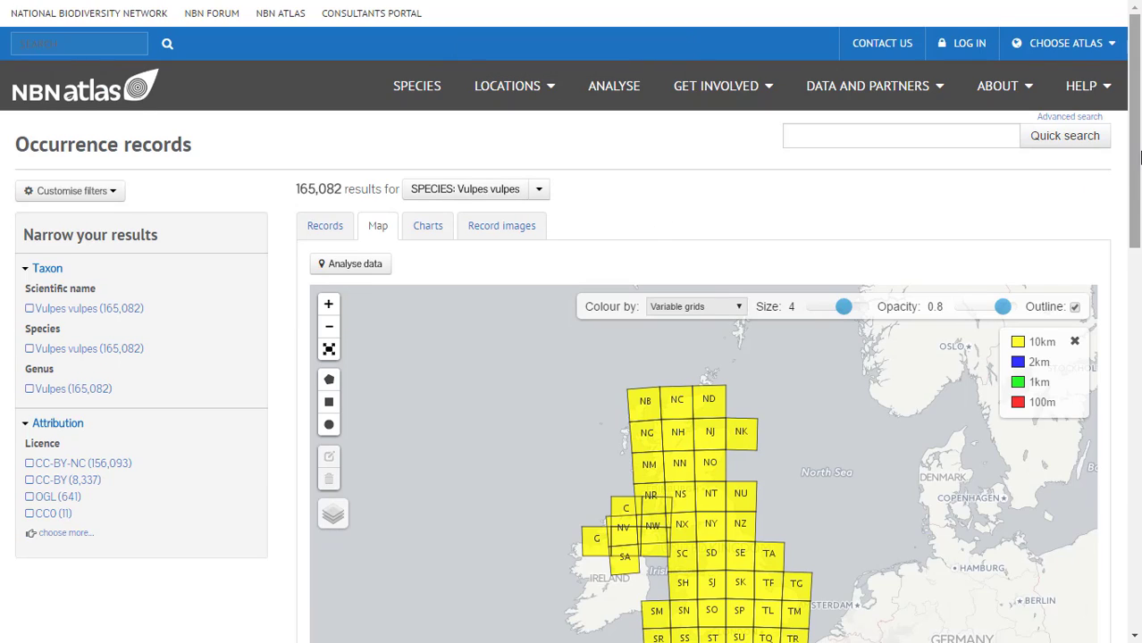
- Colour the fox map by Licence, zooming in on northern England and back out
left_click_drag(1136, 138, 1140, 214)
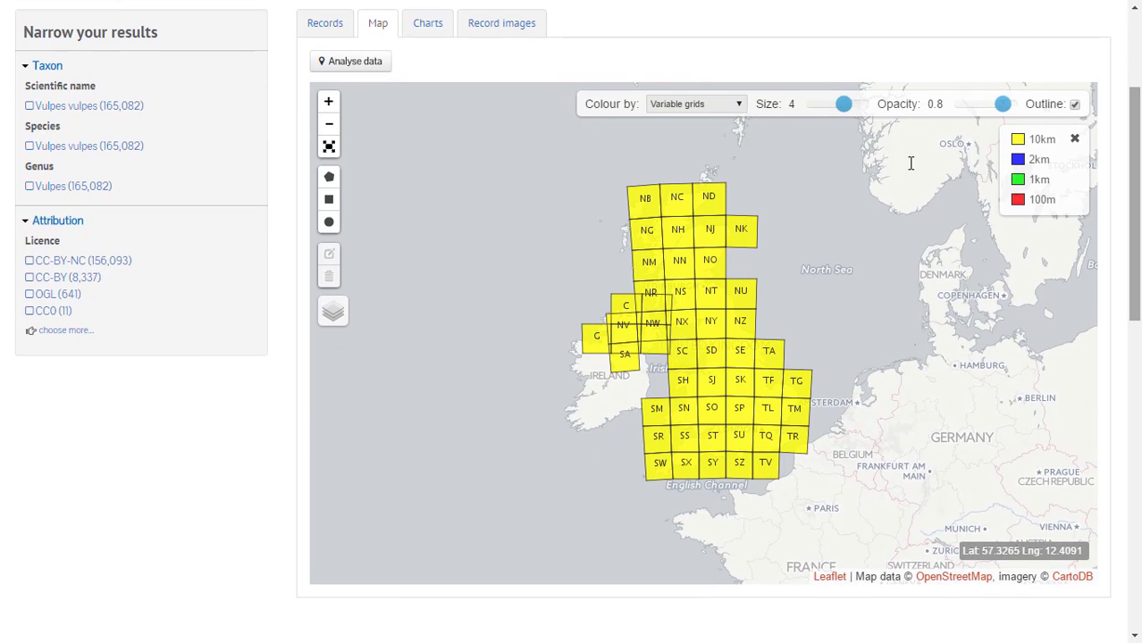
left_click(741, 106)
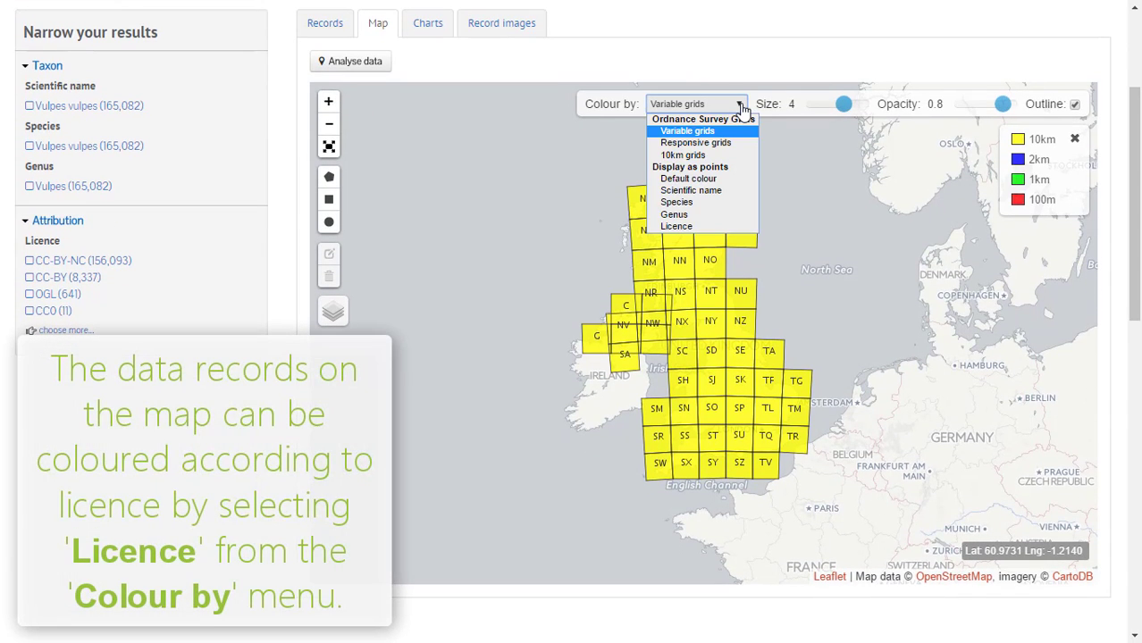
left_click(740, 229)
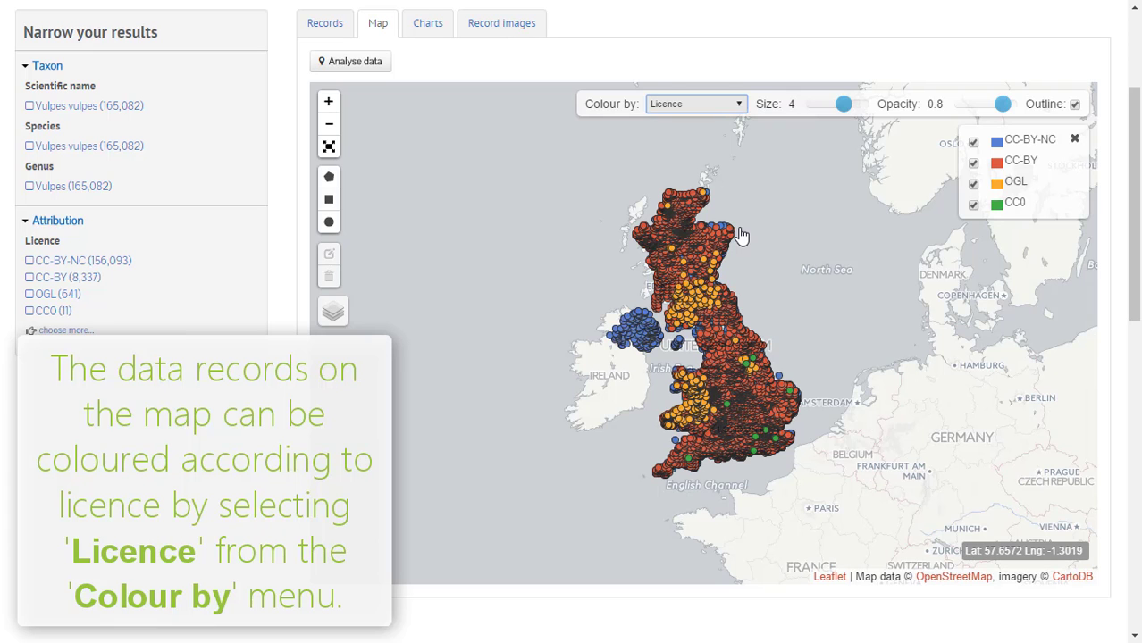
left_click_drag(790, 319, 762, 313)
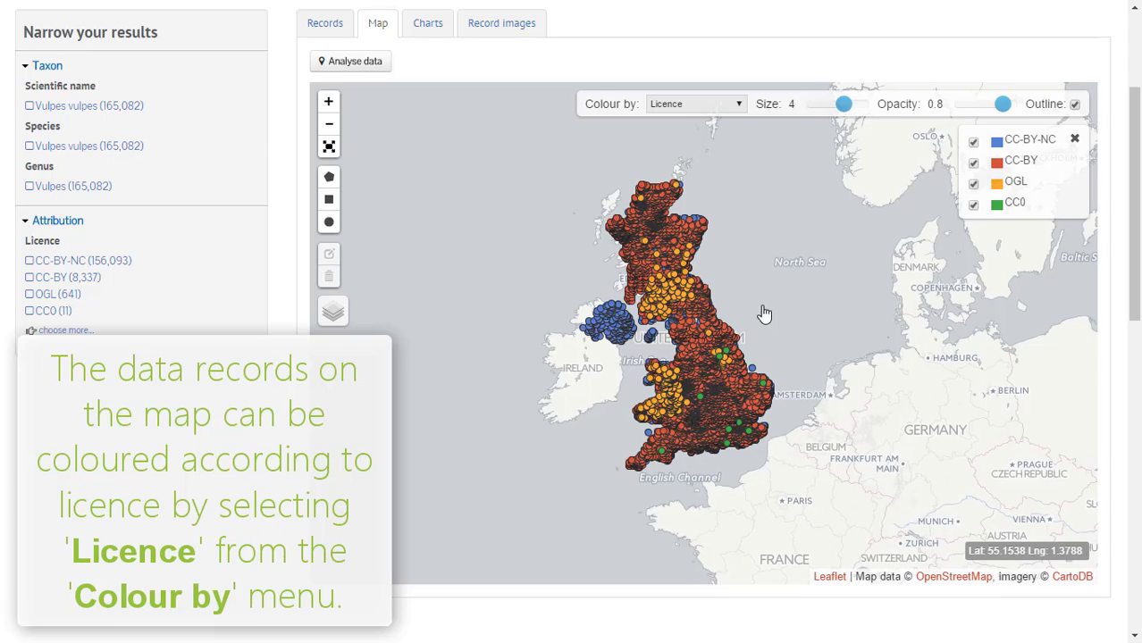
left_click(328, 103)
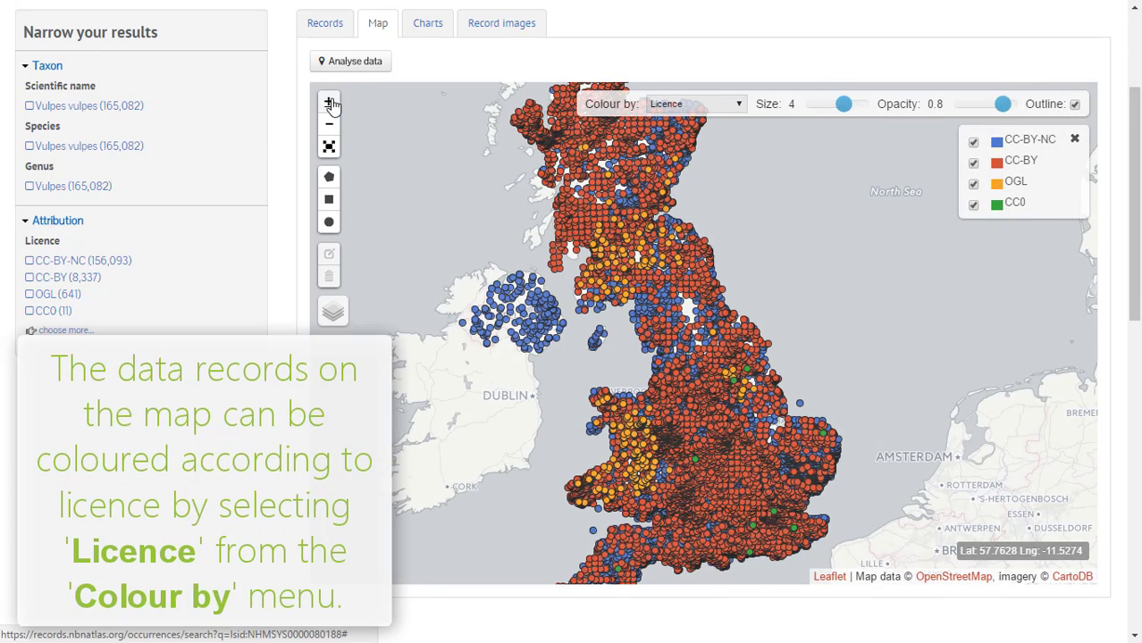
left_click(329, 103)
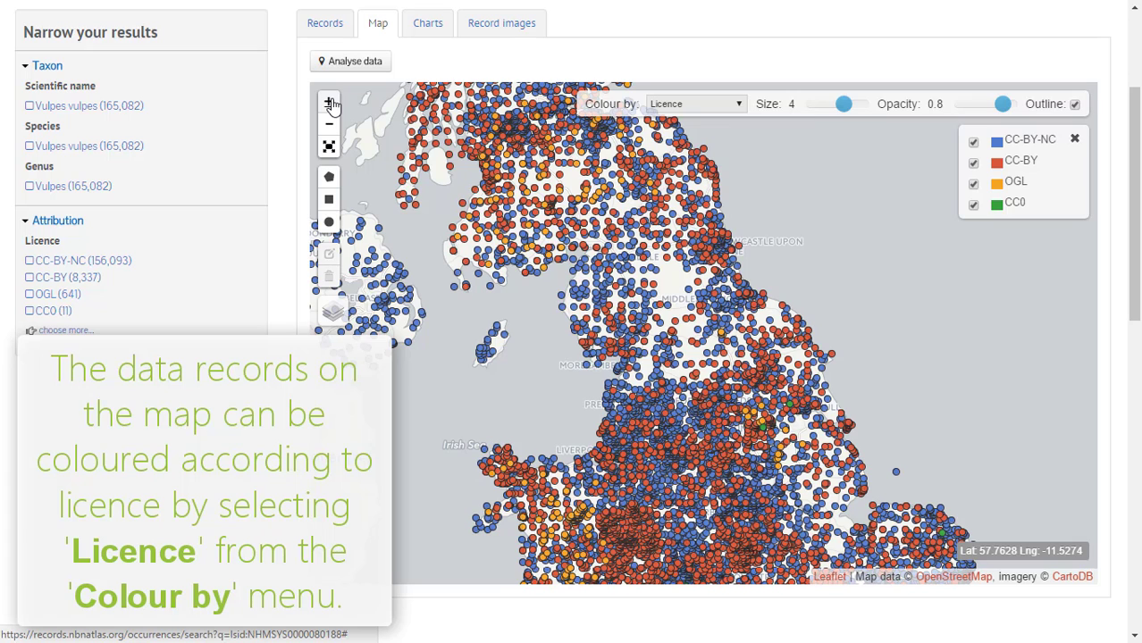
left_click(328, 102)
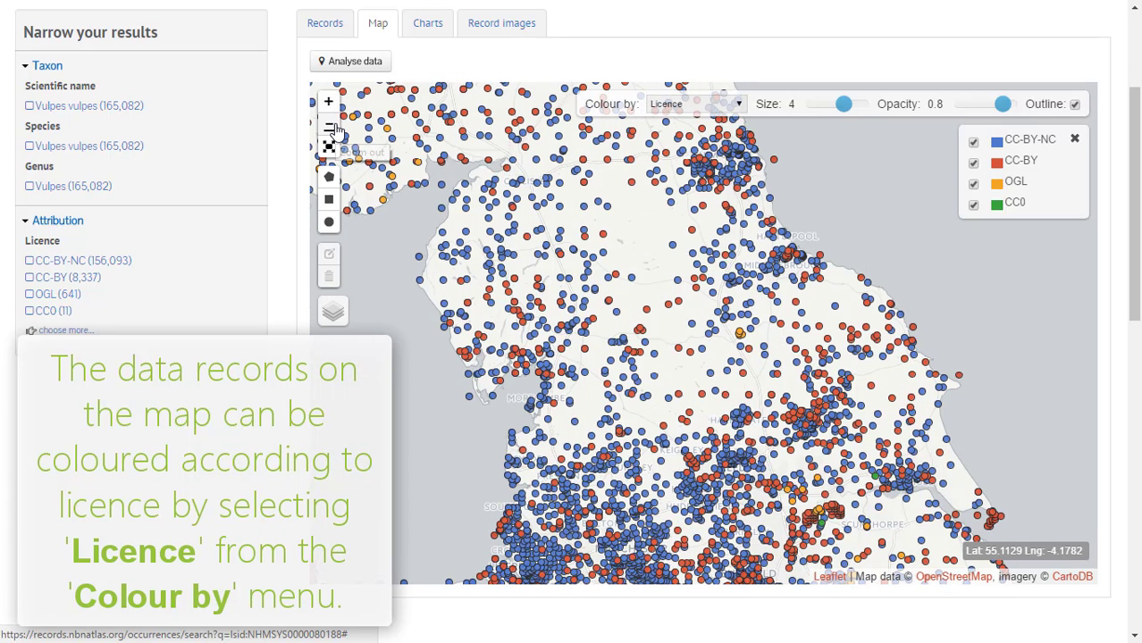
left_click(333, 129)
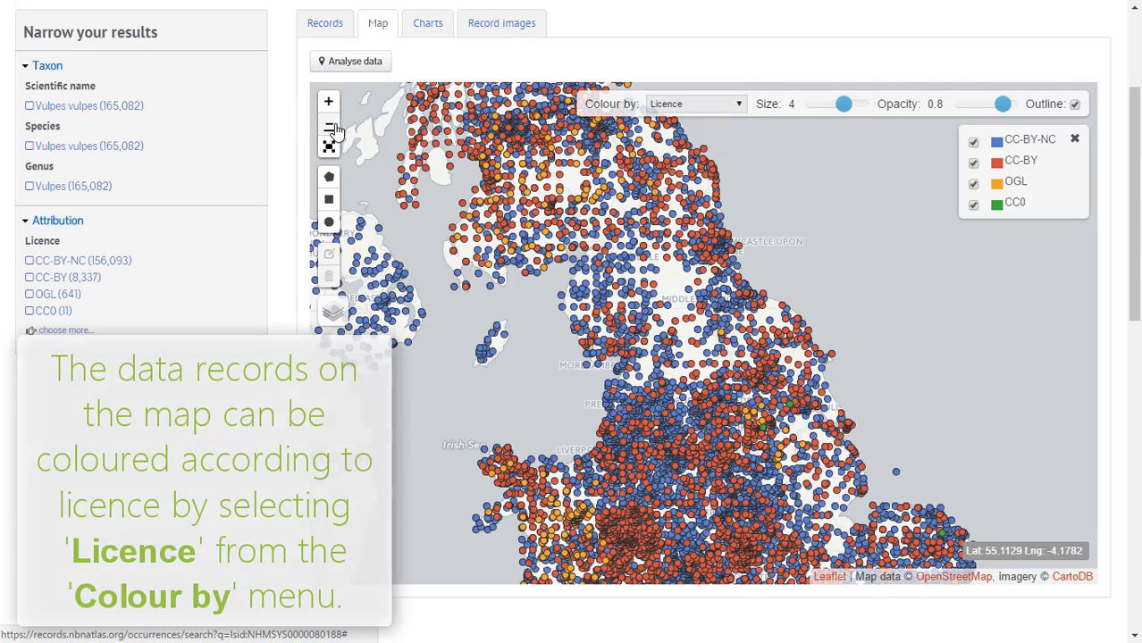
left_click(333, 130)
left_click(333, 130)
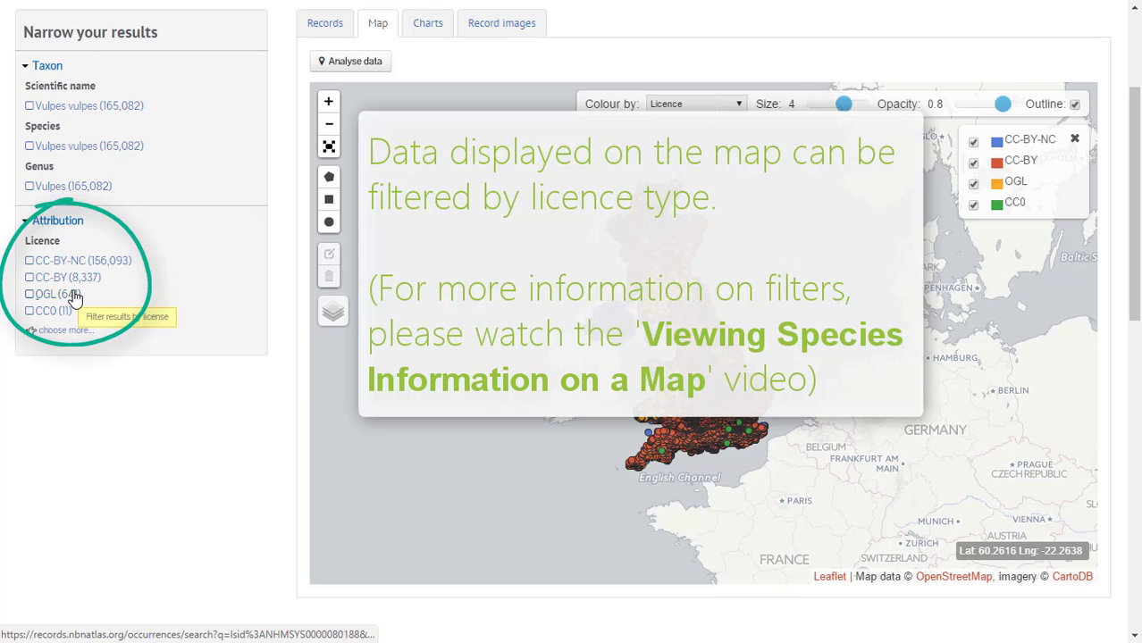
- Filter the fox map to OGL records and switch Colour by to Default colour
left_click(75, 296)
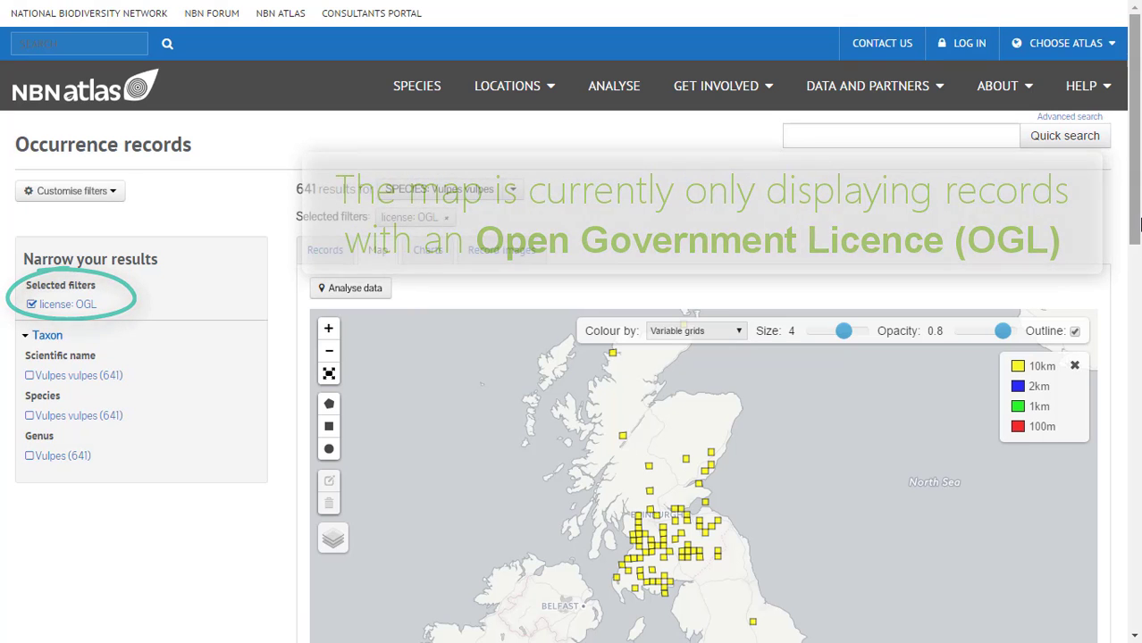
left_click_drag(1139, 237, 1132, 299)
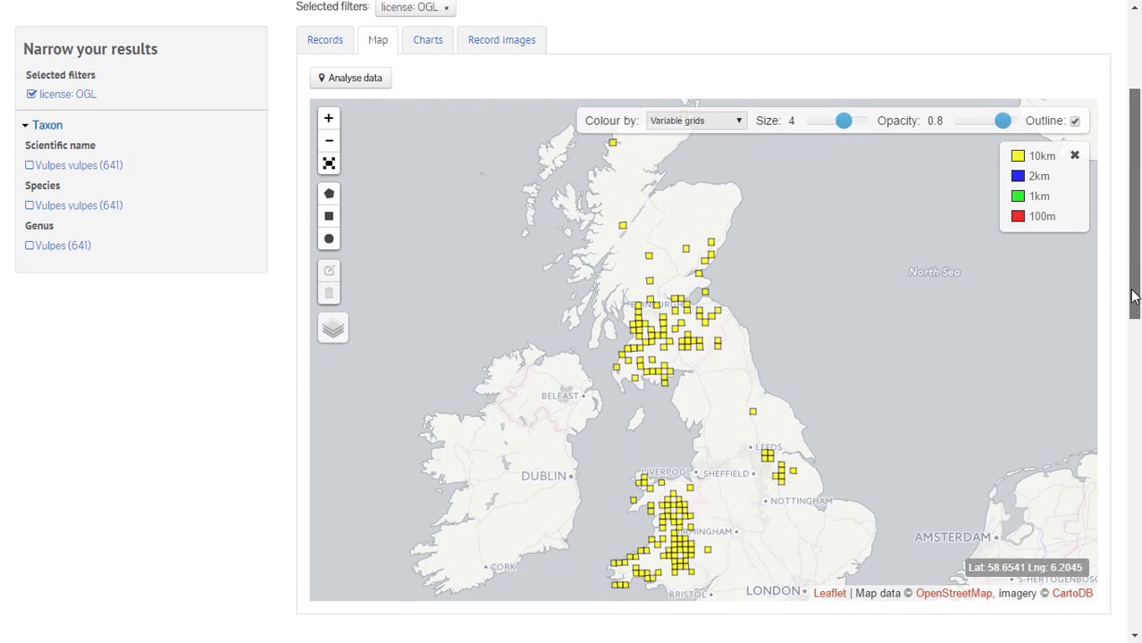
left_click(739, 118)
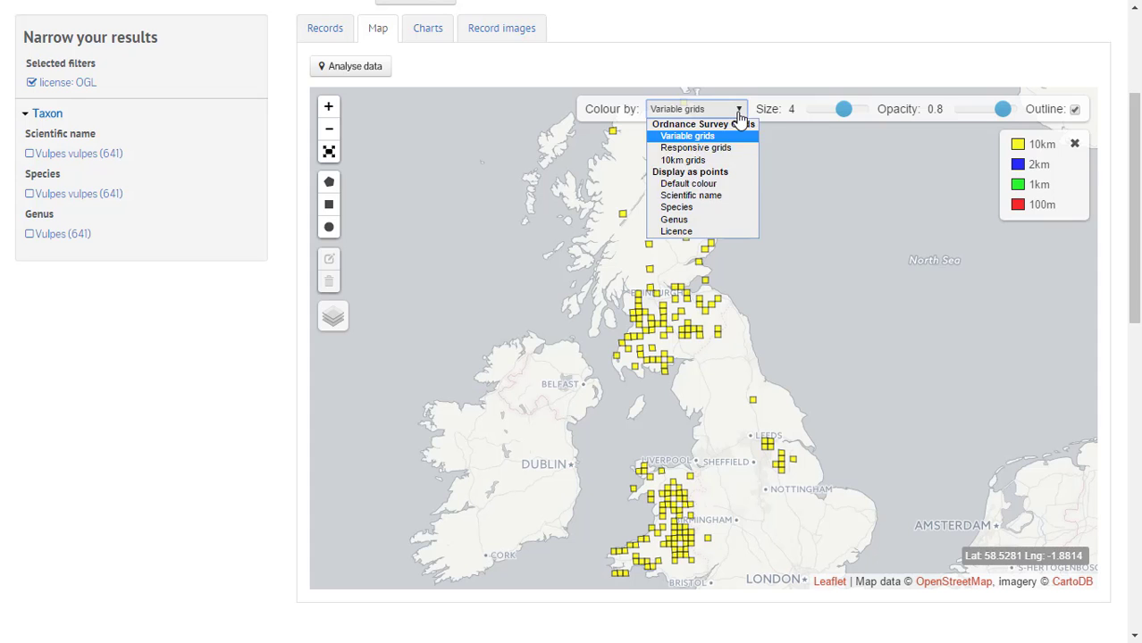
left_click(722, 184)
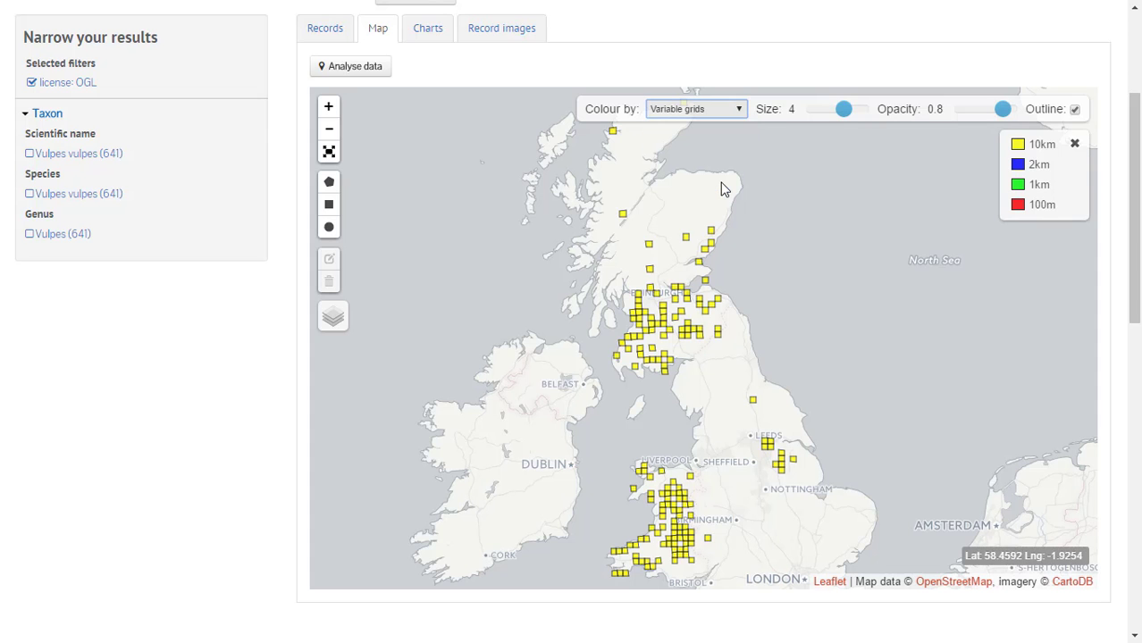
- Zoom in on southern Scotland and open one fox record's summary popup
left_click(328, 106)
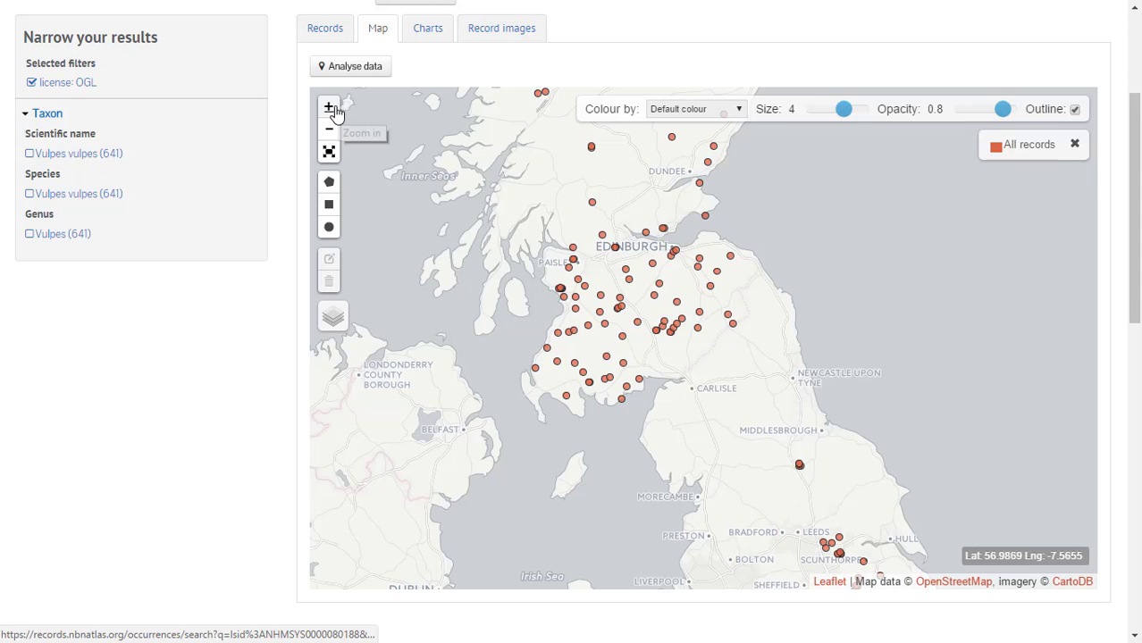
left_click(330, 109)
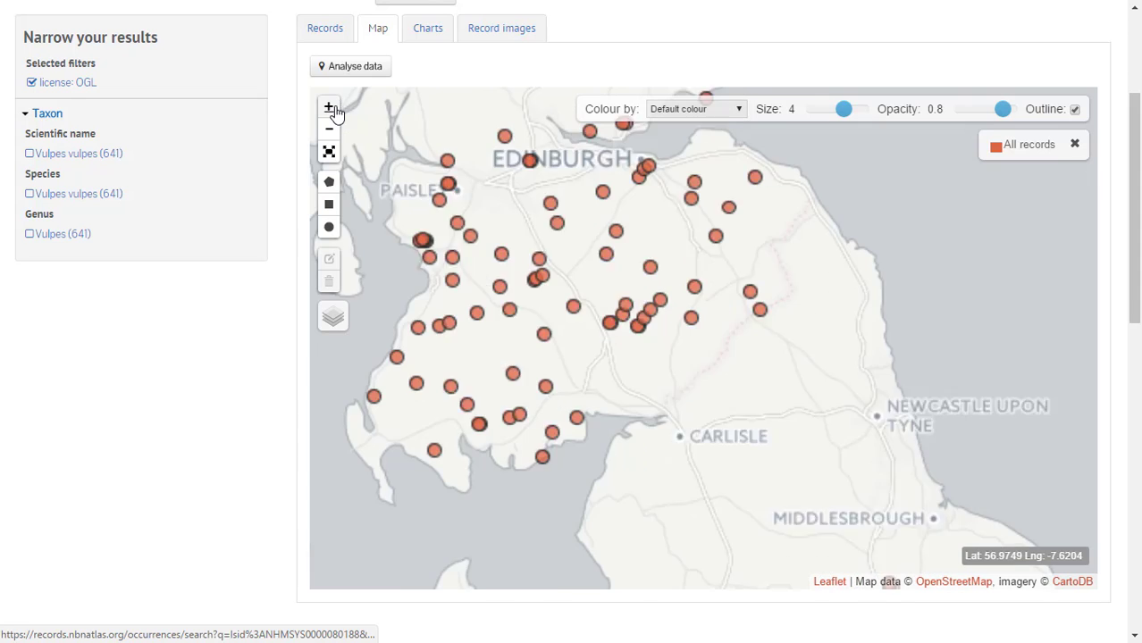
left_click(690, 320)
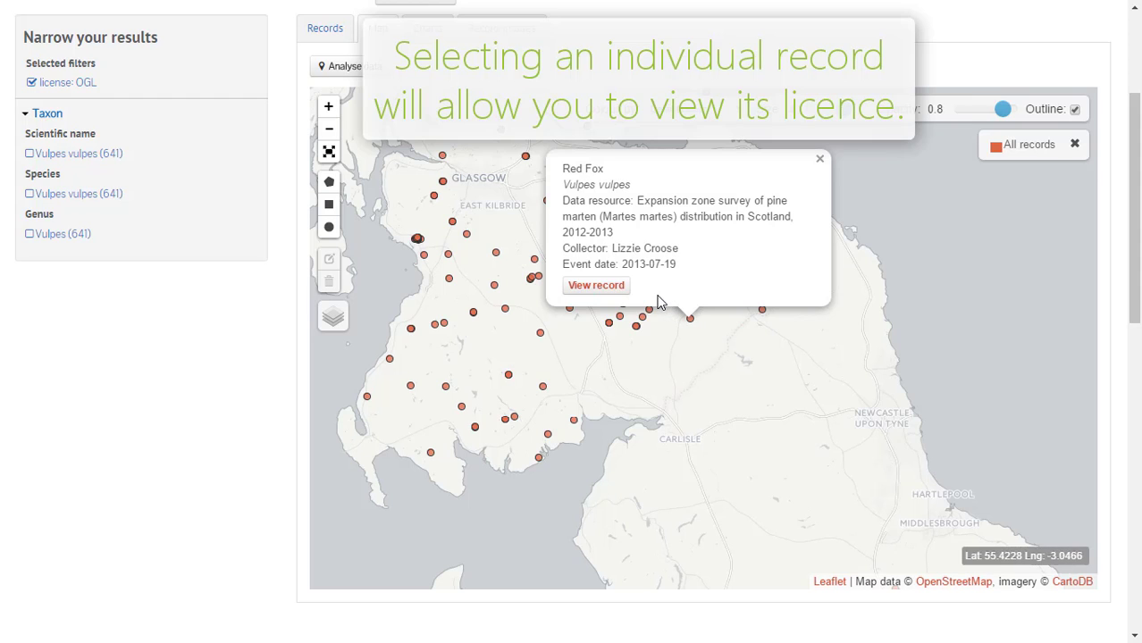
- View the fox record's full details with its OGL licence, then bring up the HELP topics
left_click(618, 293)
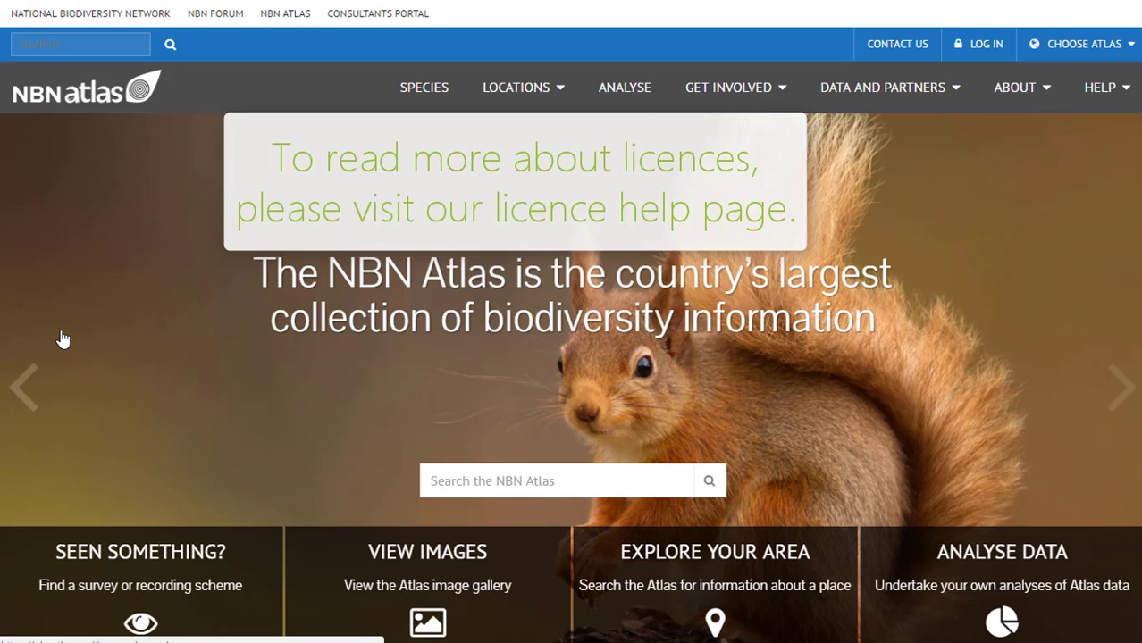
left_click(1102, 93)
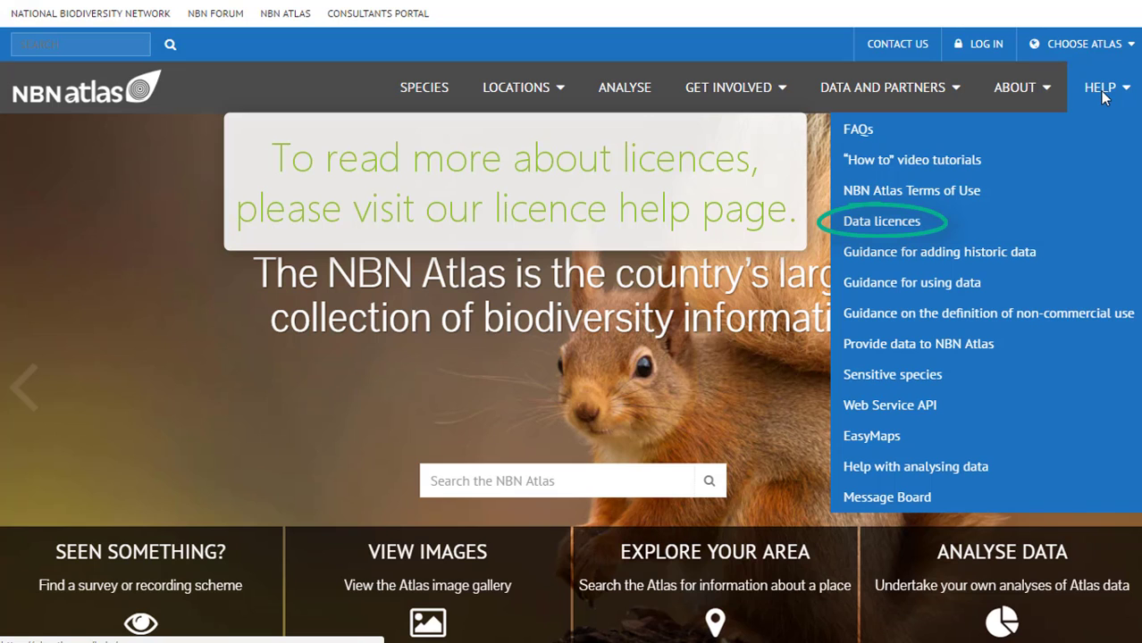